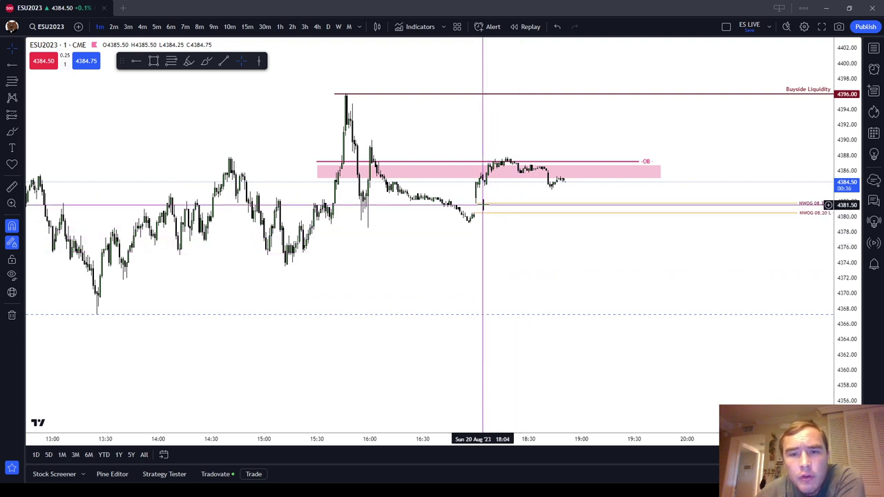
- Examine the one-minute ESU2023 price action around the buyside liquidity line, the order block and the NWOG 08.20 levels
left_click_drag(845, 241, 794, 178)
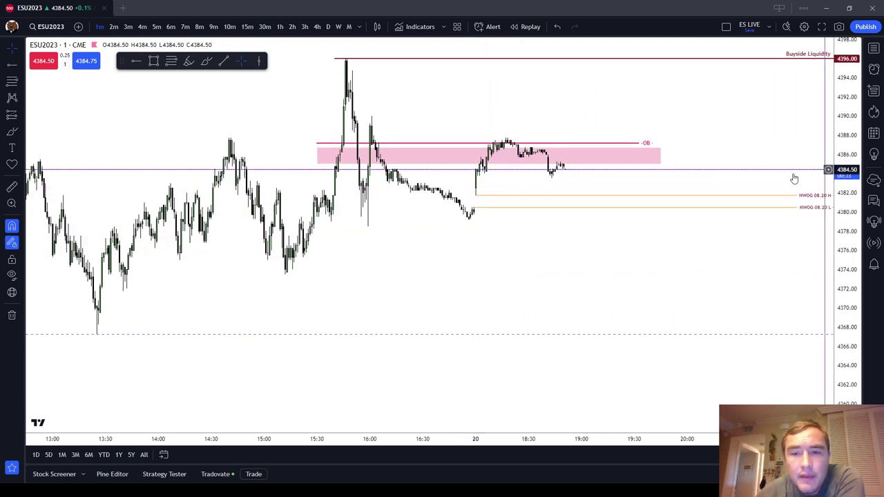
scroll(537, 218, "down", 3)
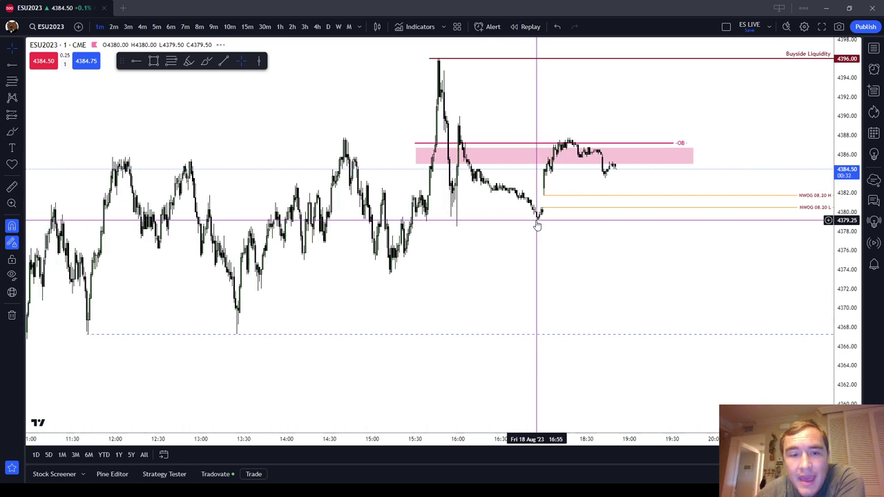
left_click_drag(536, 221, 515, 318)
scroll(525, 311, "up", 2)
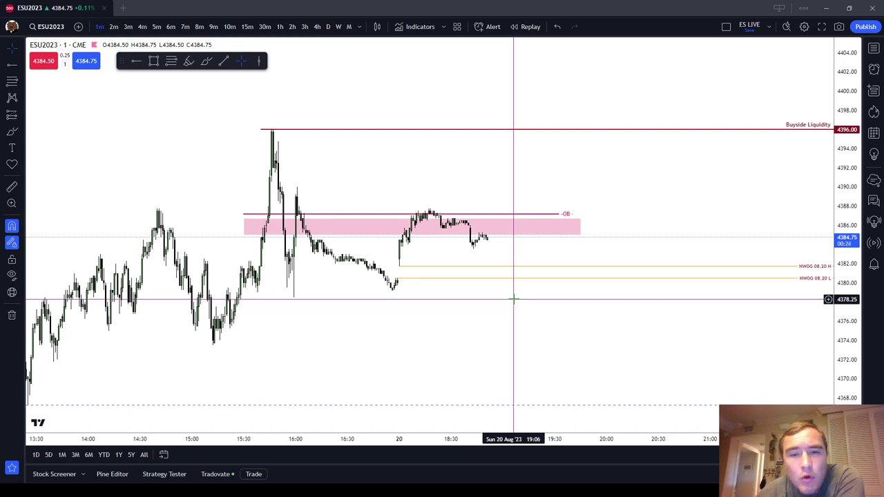
left_click_drag(500, 314, 479, 307)
scroll(464, 304, "up", 1)
scroll(453, 189, "down", 3)
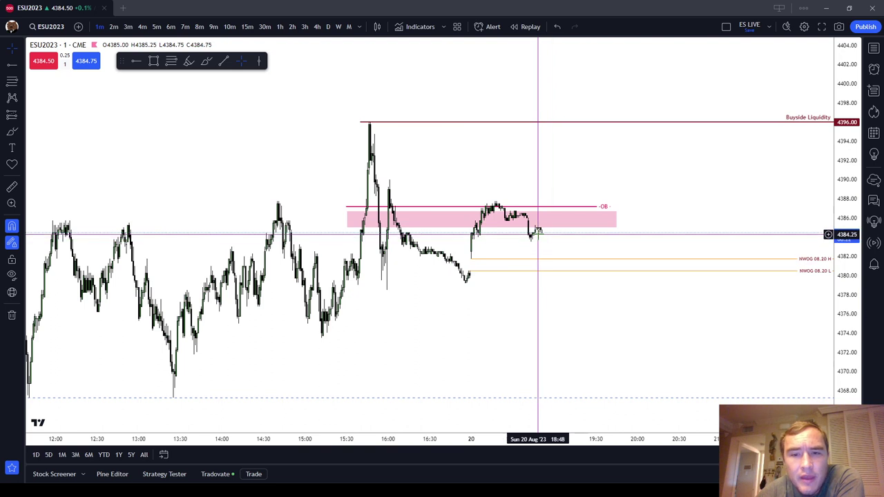
scroll(552, 235, "up", 2)
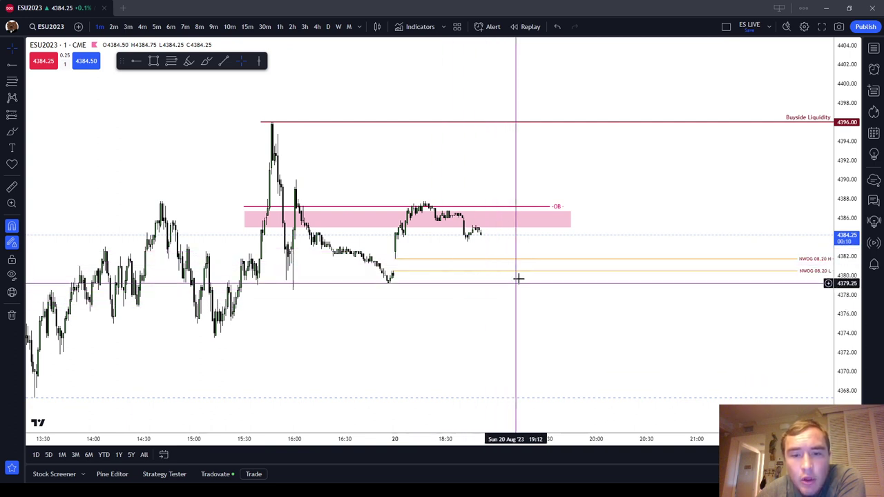
- Sketch a freehand price projection from the current candle down through the NWOG levels to about 4374, and delete it
left_click(206, 61)
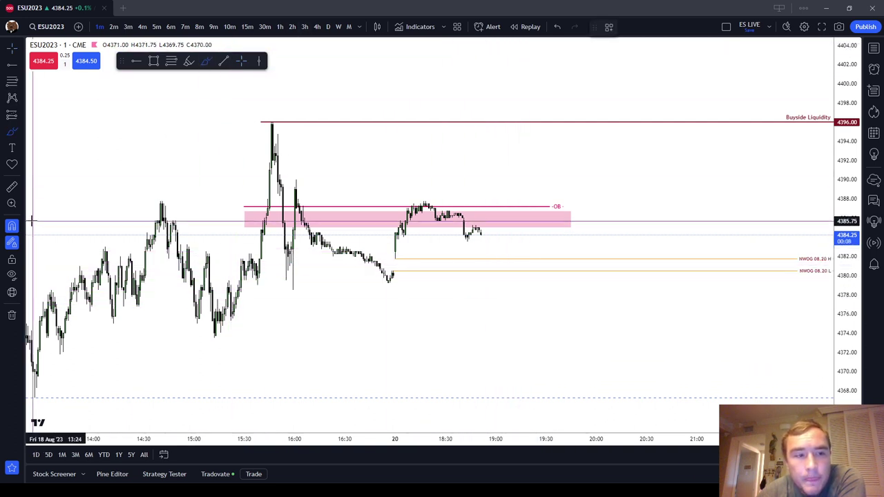
mouse_move(484, 235)
left_mouse_down()
mouse_move(491, 266)
mouse_move(521, 222)
mouse_move(494, 276)
mouse_move(500, 288)
mouse_move(515, 269)
mouse_move(547, 332)
left_mouse_up()
left_click(710, 28)
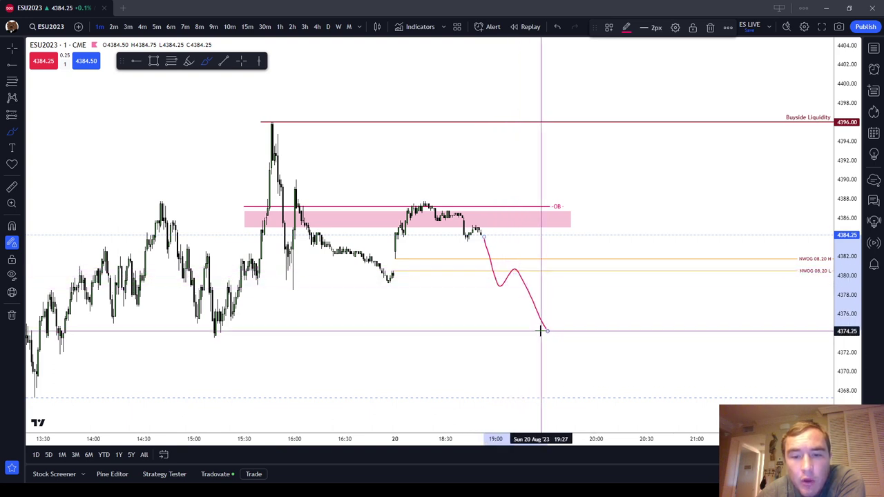
left_click(710, 27)
key("Escape")
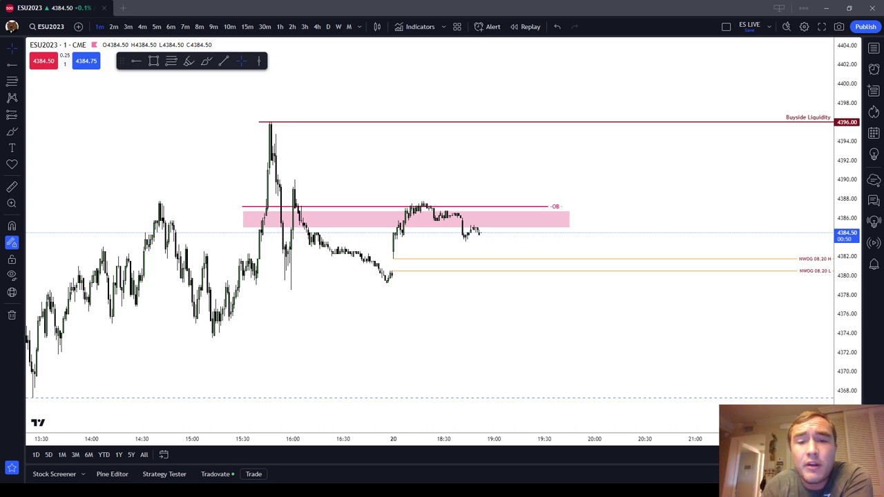
- Switch the chart to the 10-minute interval and examine the range from the buyside liquidity line down to the RELs
scroll(652, 302, "down", 2)
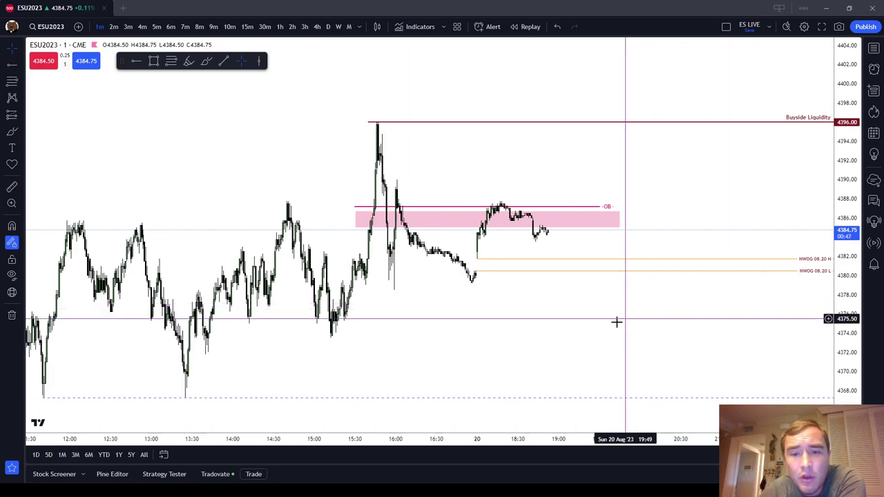
left_click_drag(617, 320, 591, 268)
left_click(231, 26)
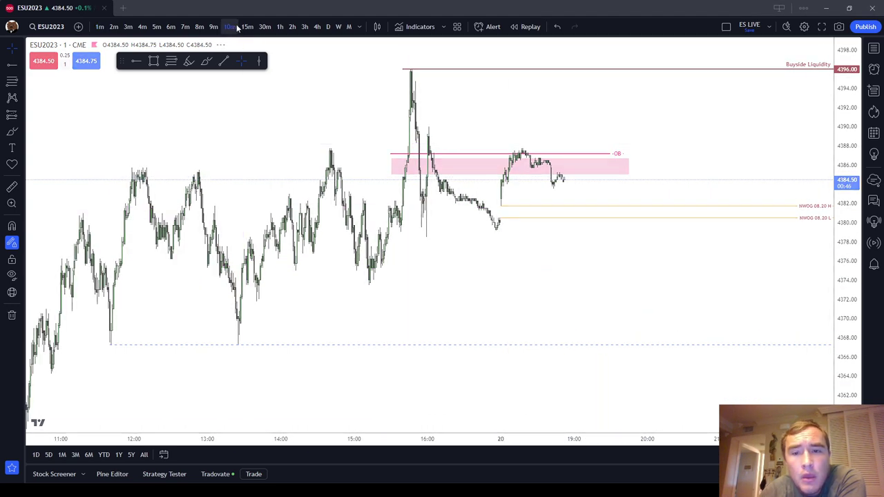
left_click_drag(848, 181, 845, 293)
scroll(553, 317, "up", 4)
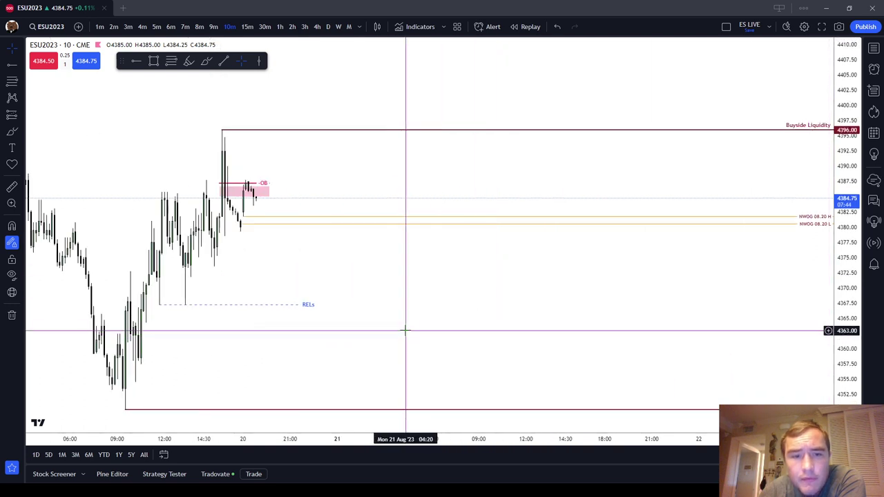
left_click_drag(405, 330, 685, 323)
scroll(484, 297, "up", 1)
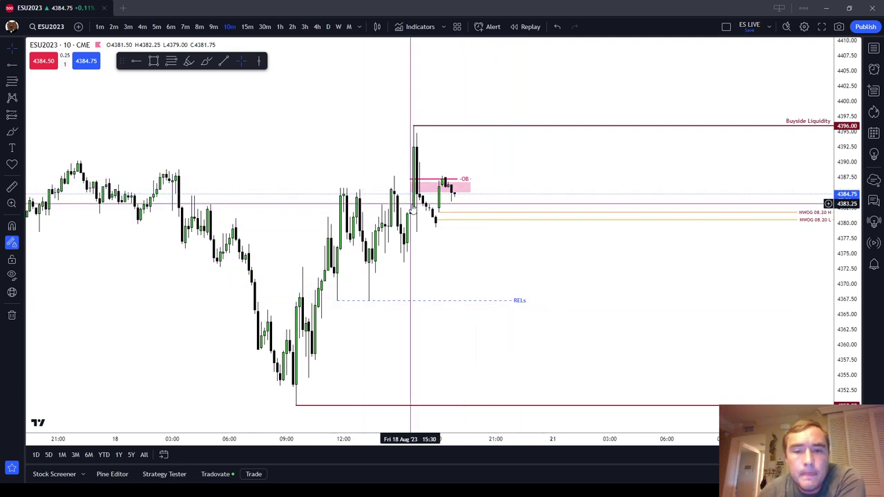
- Sketch a freehand price path from the latest 10-minute candle through the NWOG levels to the RELs line, and delete it
left_click(206, 61)
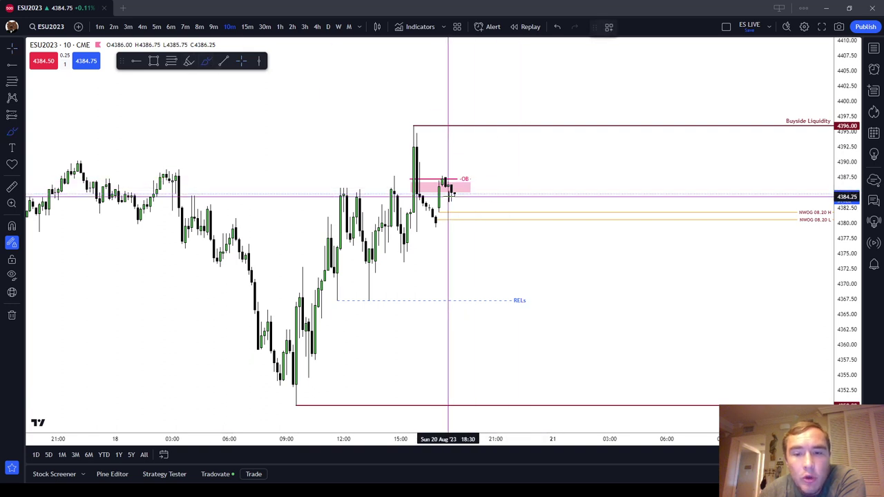
mouse_move(452, 194)
left_mouse_down()
mouse_move(472, 229)
mouse_move(481, 218)
mouse_move(511, 300)
left_mouse_up()
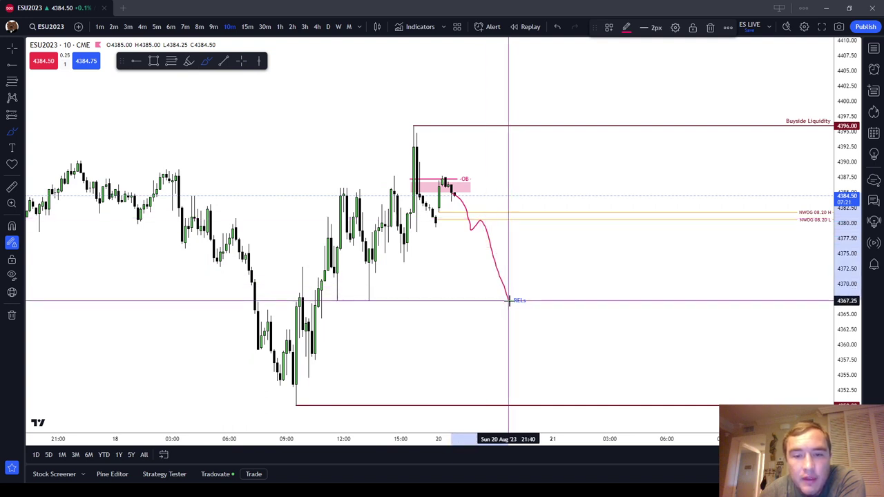
left_click(710, 27)
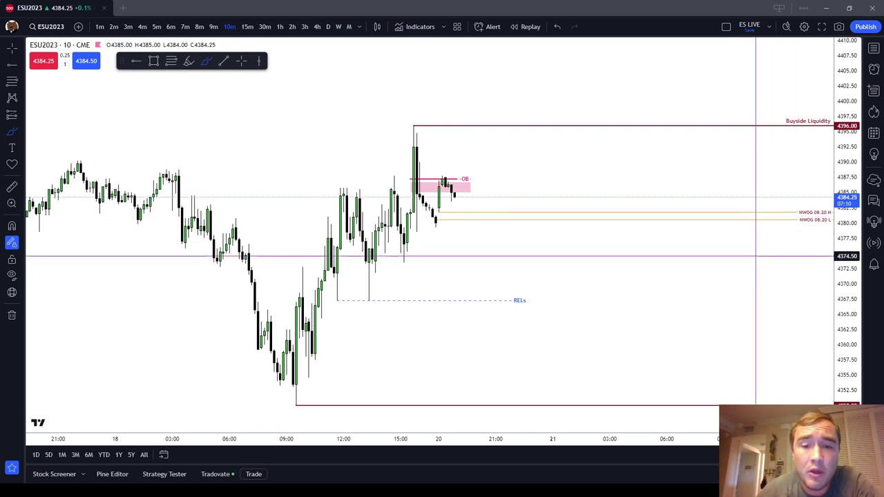
- Check the buyside and sellside liquidity levels on the 4-hour and 15-minute intervals
scroll(600, 241, "down", 1)
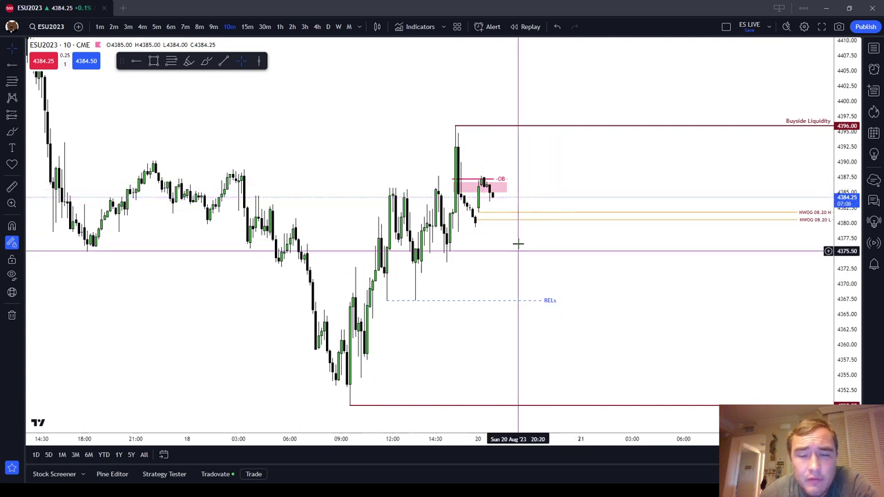
left_click_drag(535, 274, 532, 261)
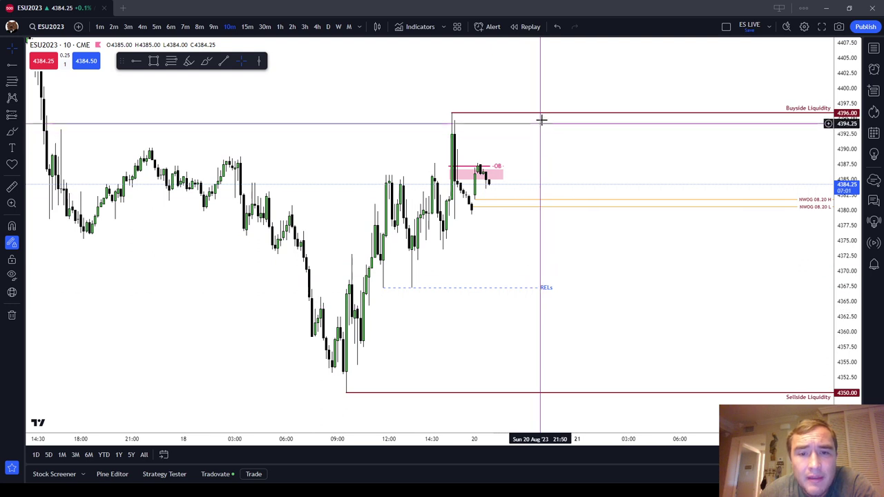
left_click(317, 26)
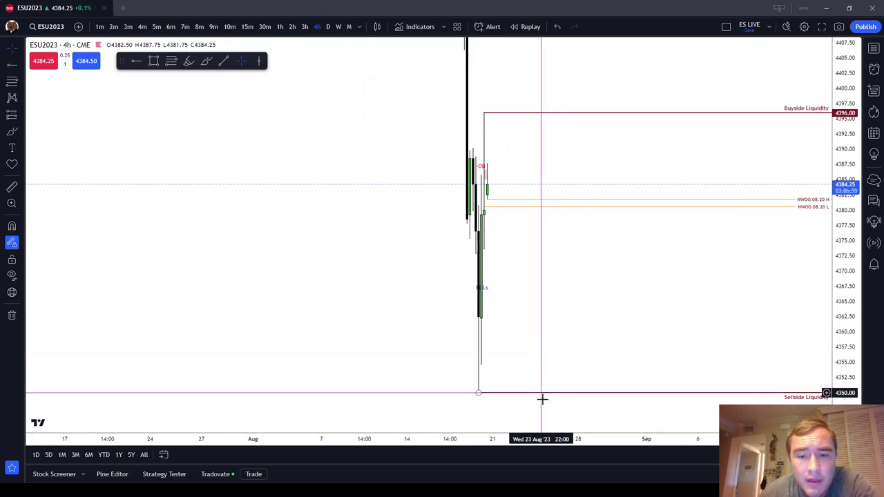
left_click(249, 26)
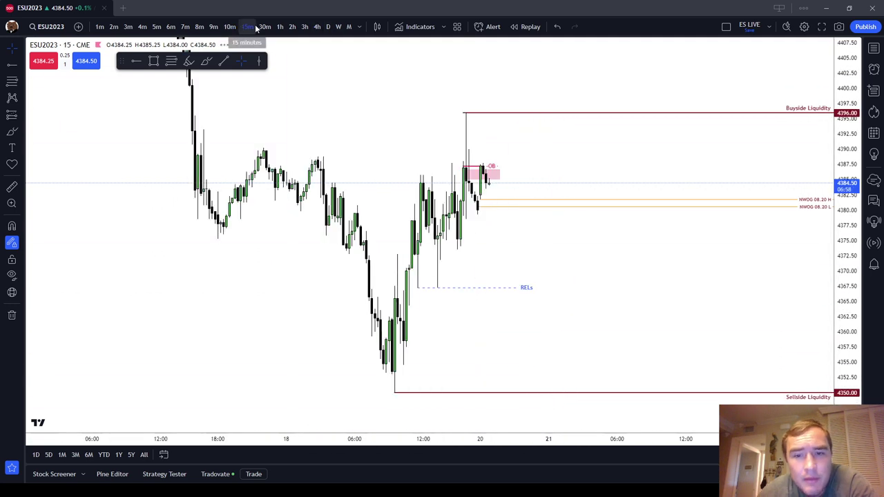
scroll(572, 247, "up", 1)
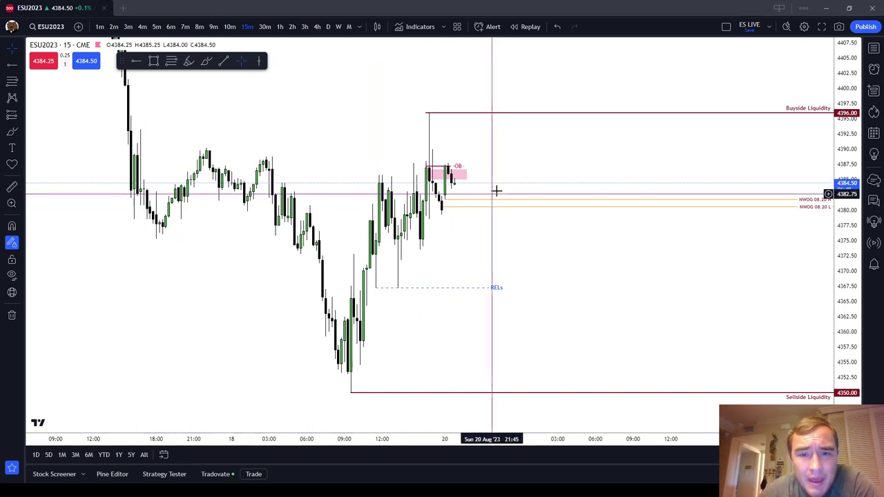
- Step down through the 3-minute to the 1-minute interval and examine price at the order block and NWOG levels
left_click(141, 28)
left_click(128, 26)
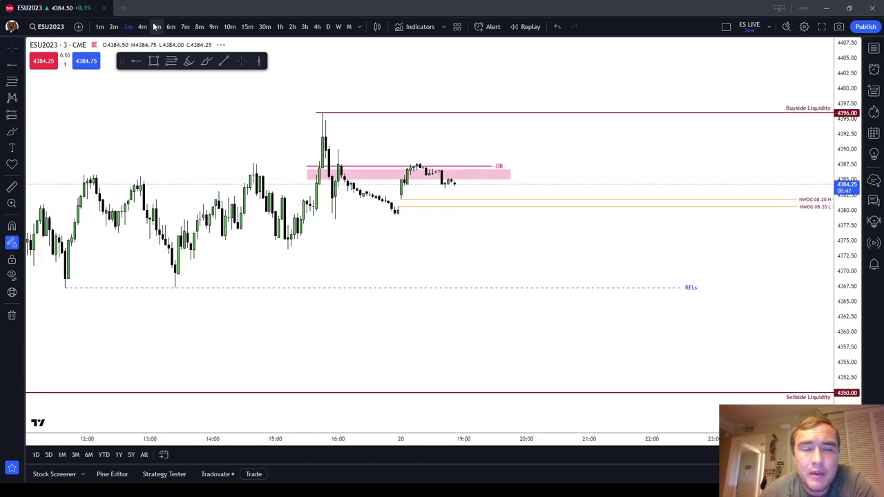
left_click(100, 26)
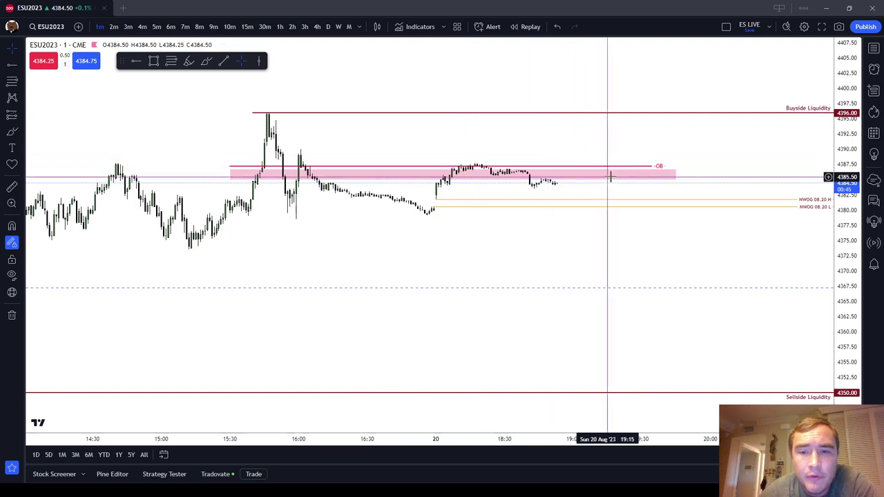
left_click(679, 178)
left_click_drag(681, 178, 649, 197)
scroll(691, 257, "down", 4)
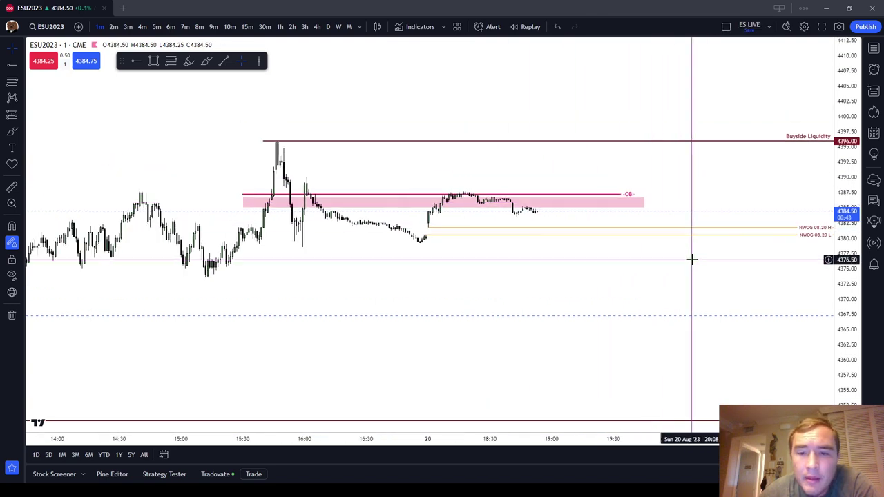
left_click_drag(848, 274, 842, 105)
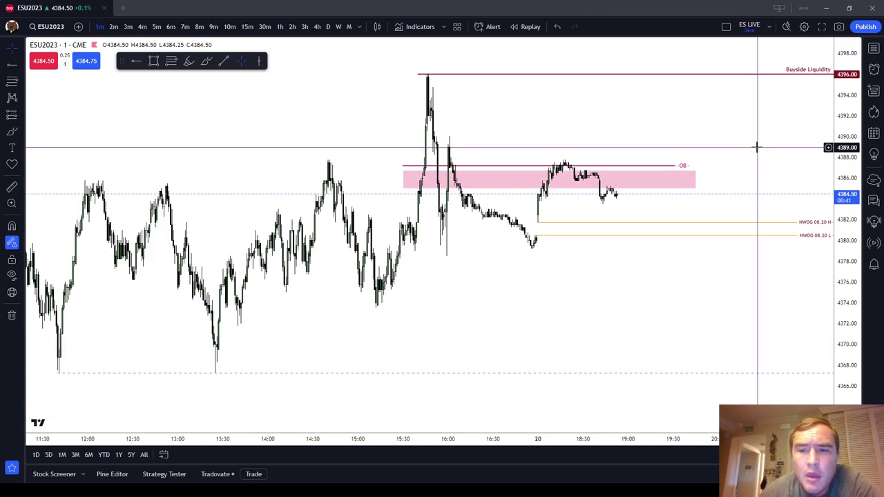
left_click_drag(745, 148, 550, 170)
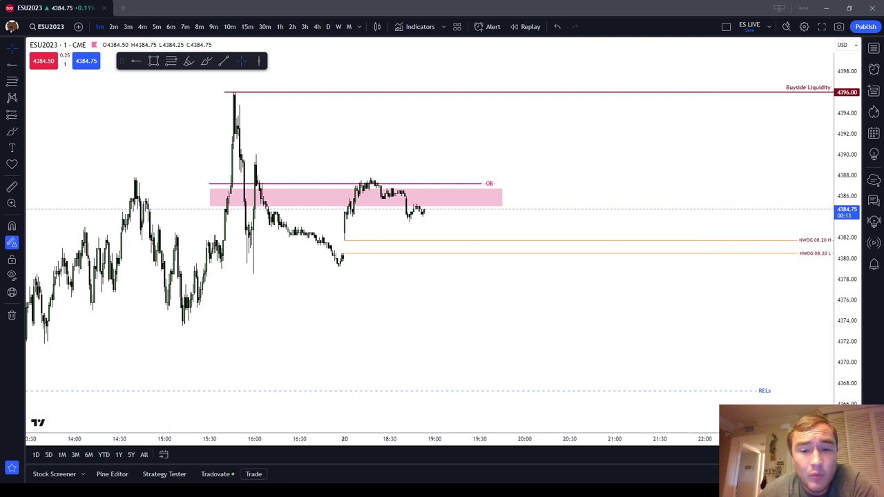
- View the order block, NWOG levels and RELs on the 4-minute interval
left_click_drag(624, 204, 673, 208)
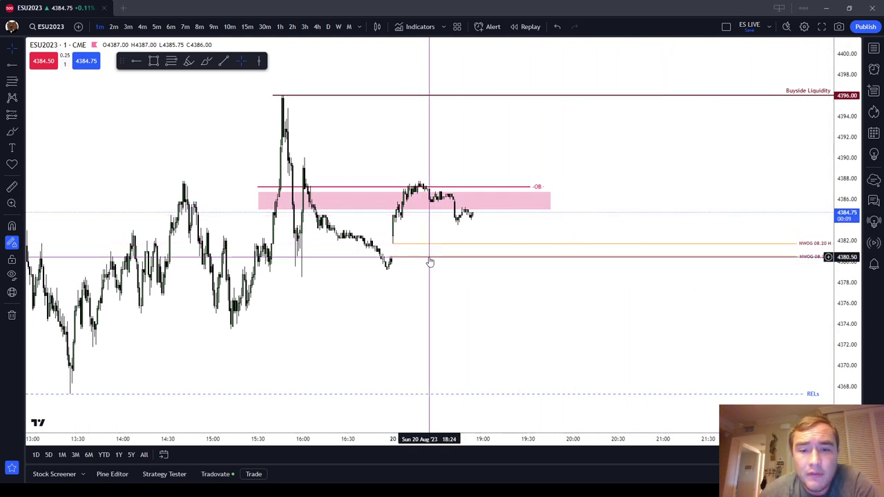
scroll(618, 217, "down", 2)
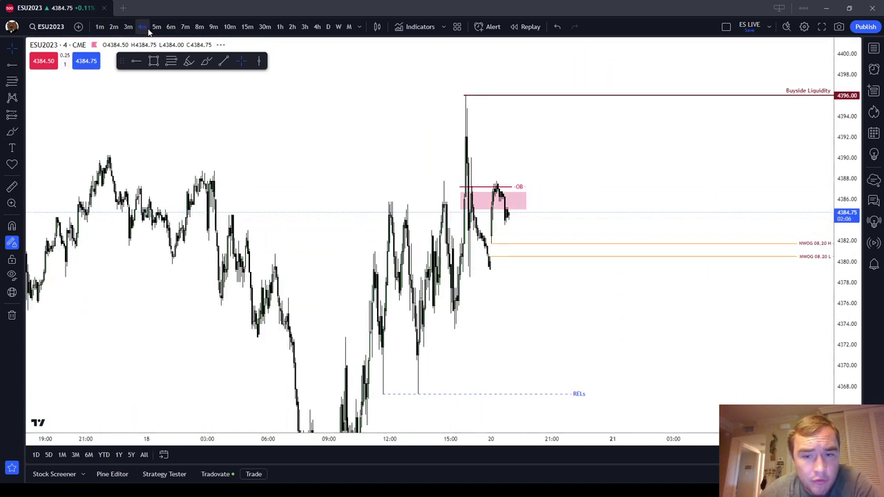
scroll(610, 197, "up", 3)
left_click_drag(507, 198, 622, 182)
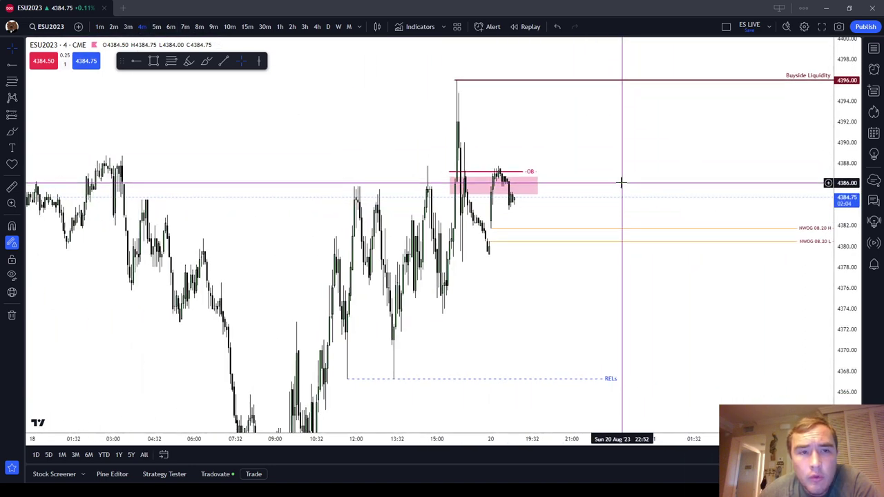
- Return to the 1-minute interval and look at the latest candles below the order block
left_click(100, 26)
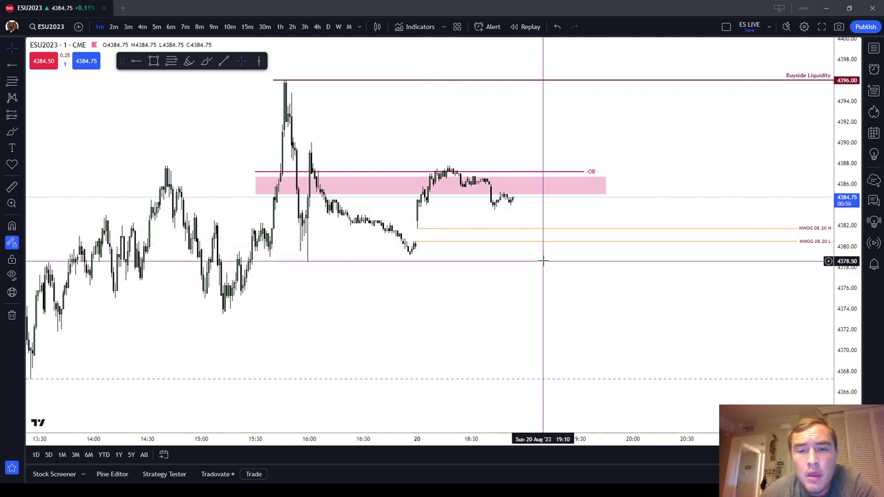
scroll(564, 257, "down", 1)
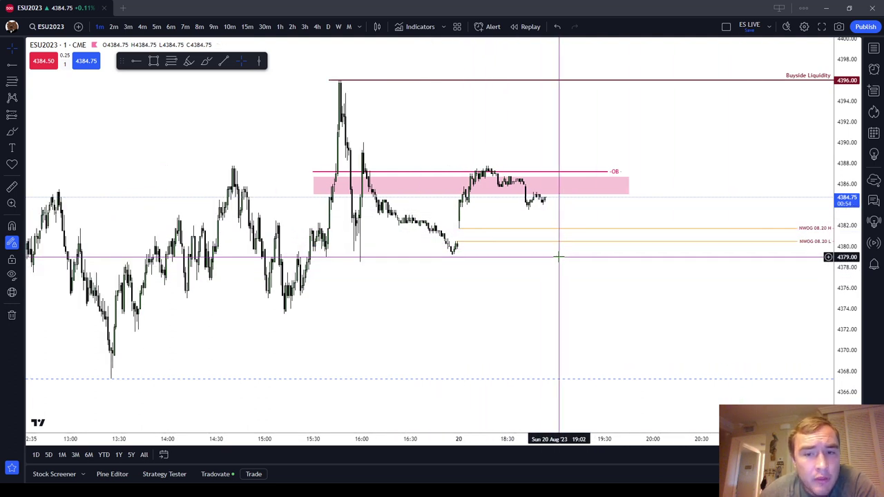
left_click_drag(598, 279, 586, 271)
- Switch to the 10-minute interval and examine the drop from the order block to the RELs and the sellside liquidity line
left_click(230, 27)
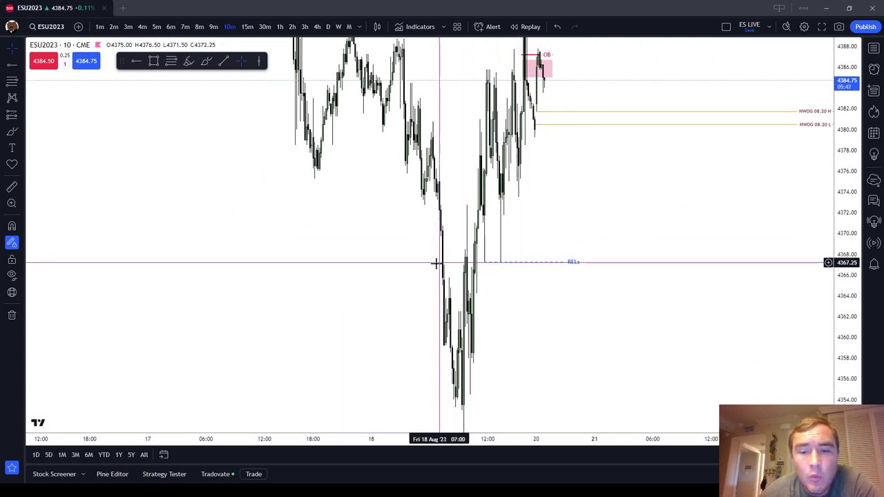
scroll(577, 239, "up", 3)
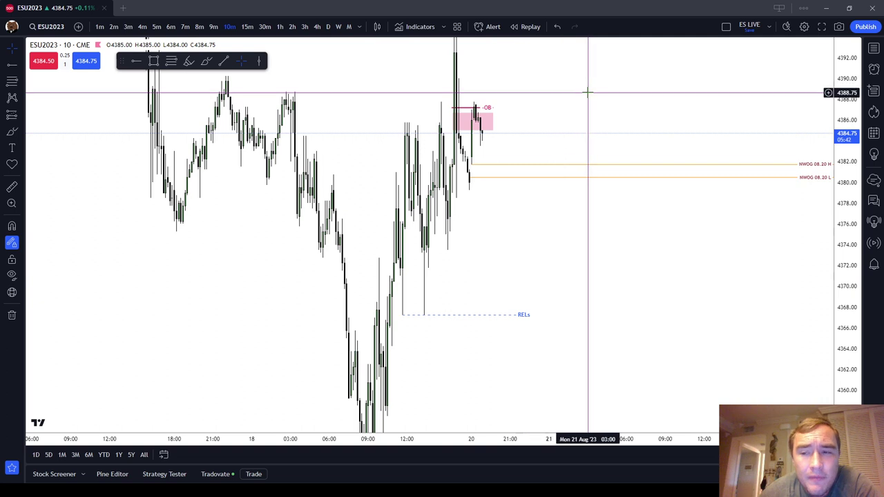
scroll(611, 114, "up", 3)
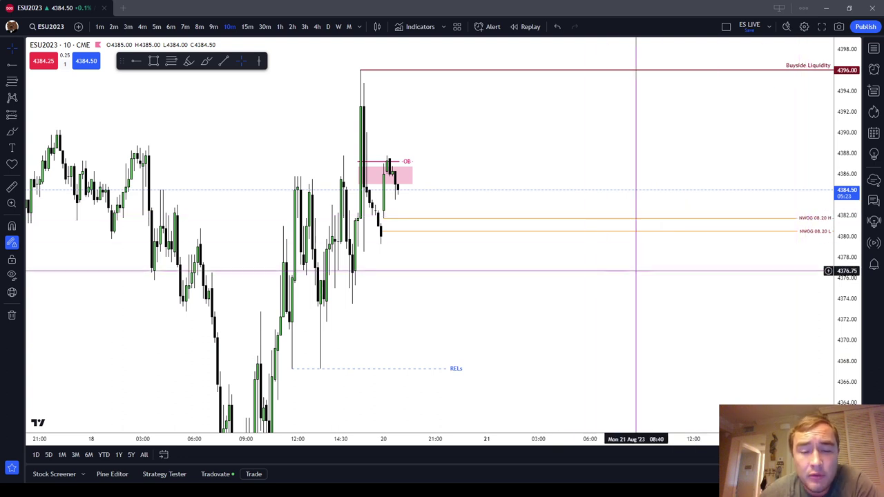
left_click_drag(269, 381, 407, 252)
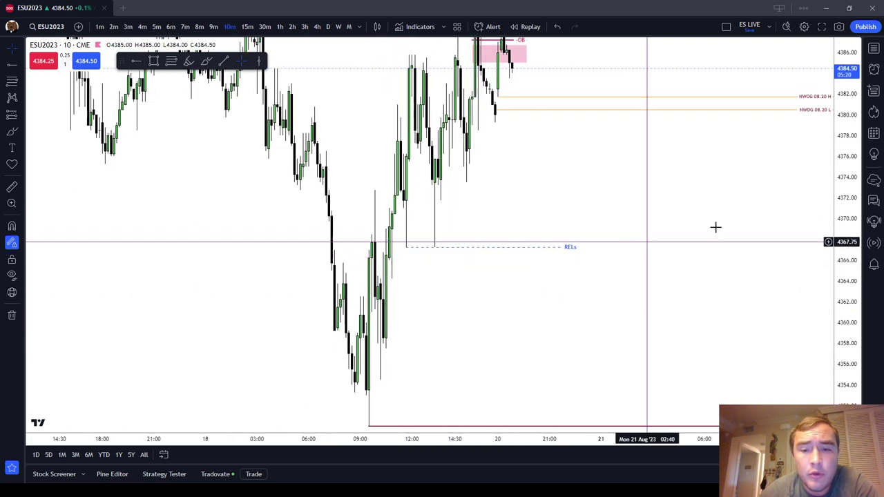
double_click(837, 158)
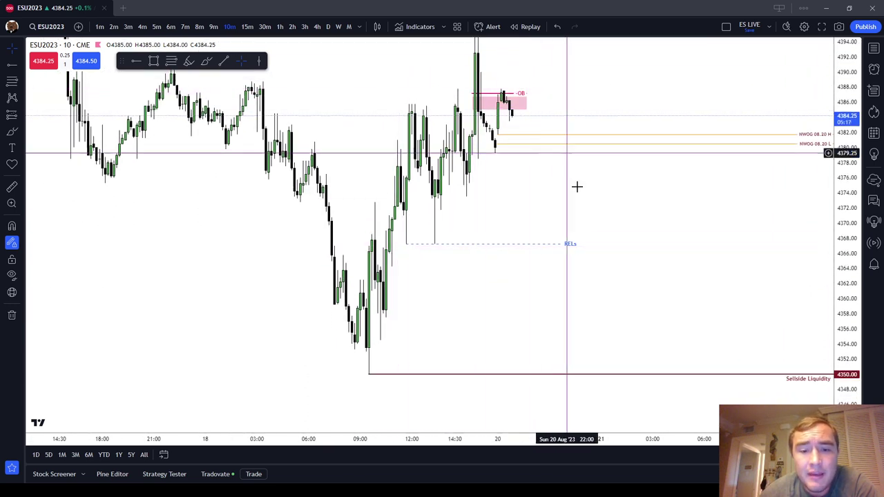
- View the daily interval and examine price between the buyside and sellside liquidity lines and the June rally beneath them
left_click(329, 26)
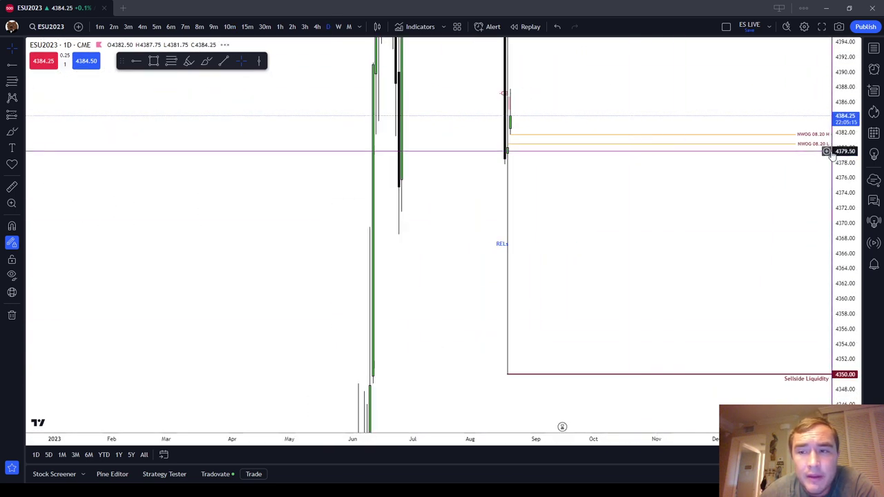
left_click_drag(840, 181, 841, 387)
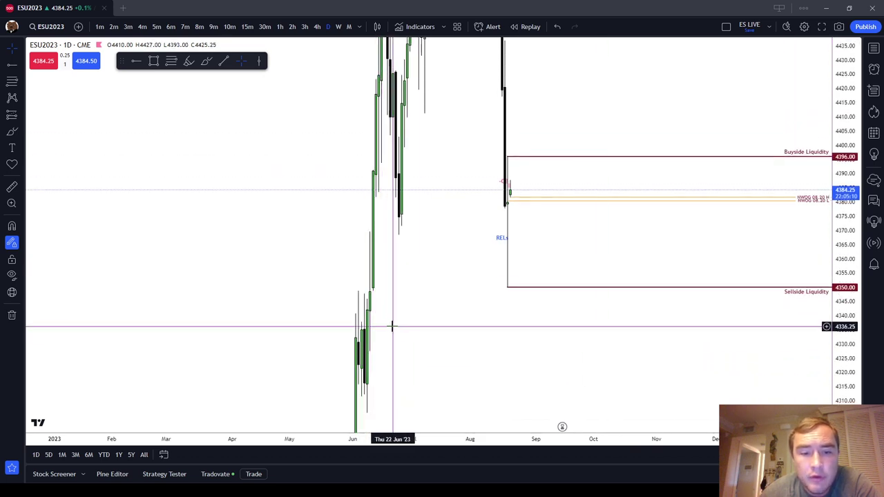
left_click_drag(375, 411, 395, 308)
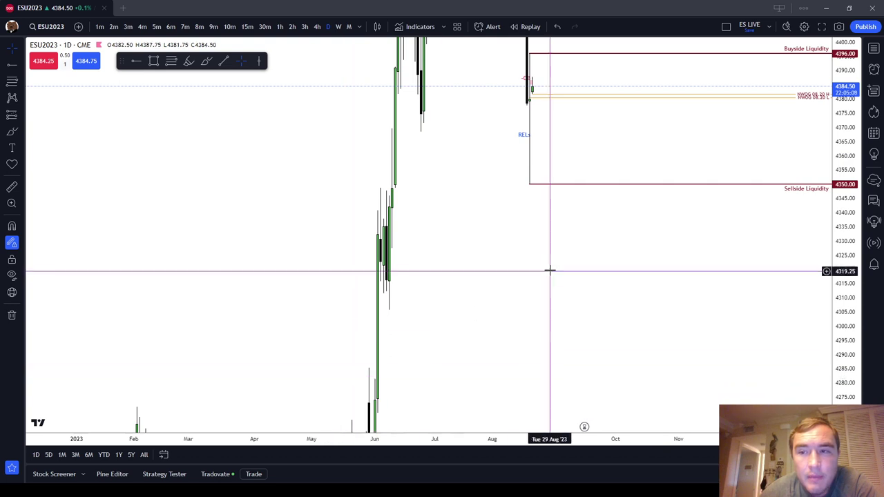
left_click_drag(551, 270, 558, 336)
scroll(580, 321, "up", 3)
left_click_drag(477, 93, 488, 128)
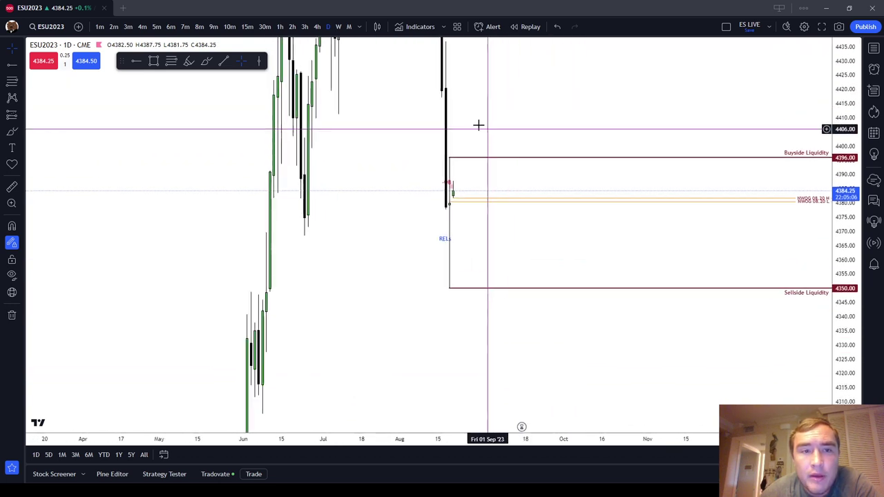
- Return to the 10-minute interval and examine the range from buyside liquidity through the order block and RELs to sellside liquidity
left_click(229, 27)
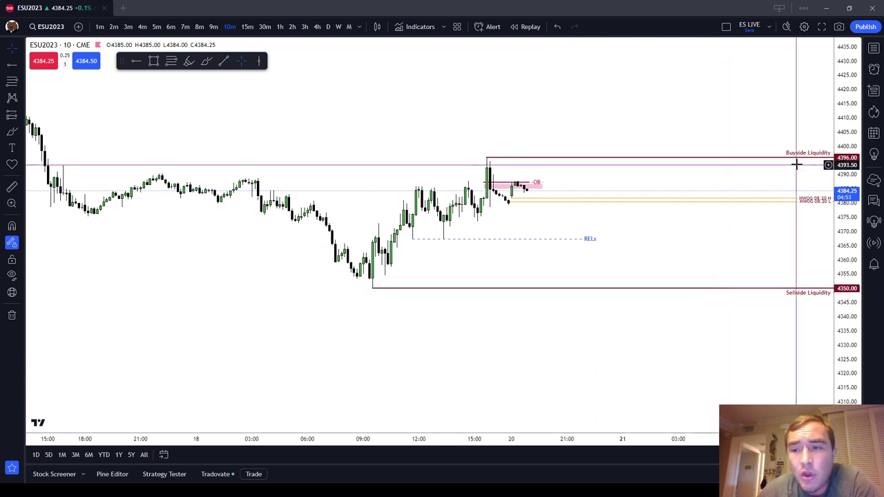
scroll(720, 129, "down", 1)
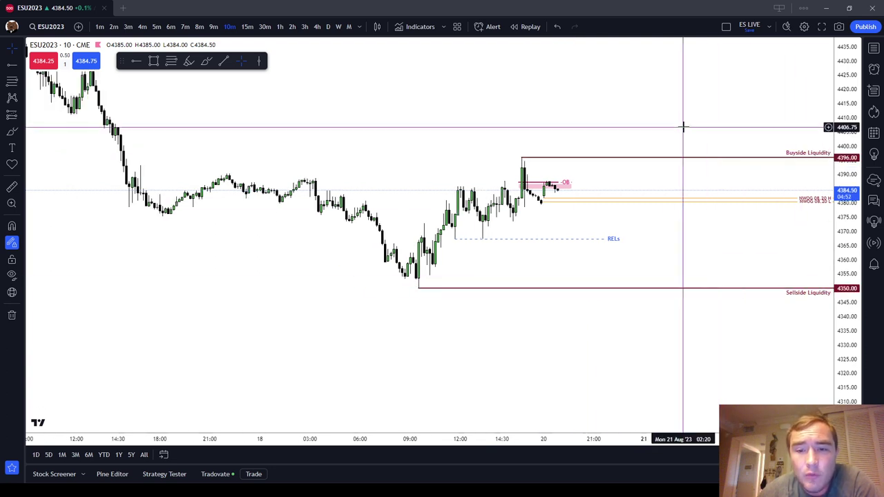
left_click_drag(683, 132, 697, 180)
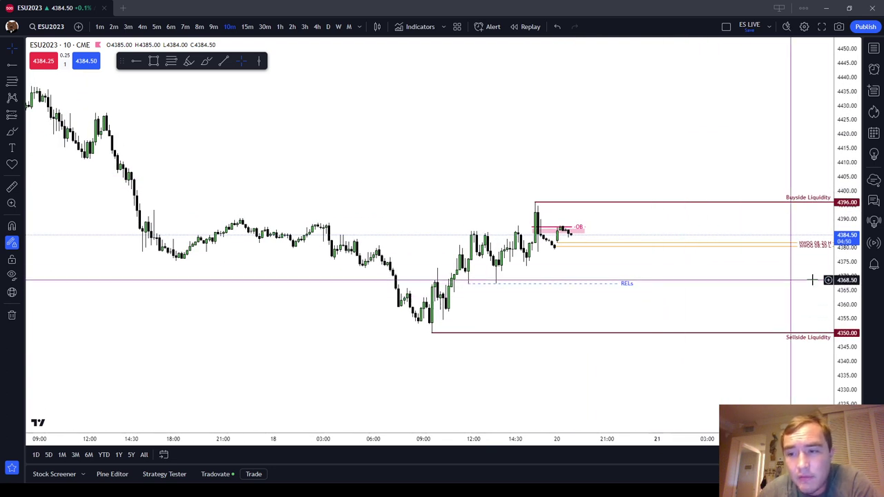
left_click_drag(829, 275, 785, 278)
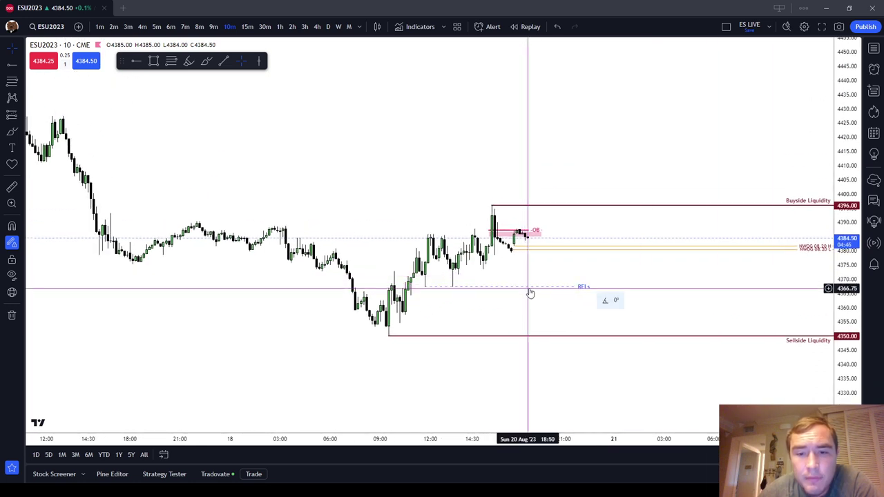
left_click_drag(530, 293, 532, 289)
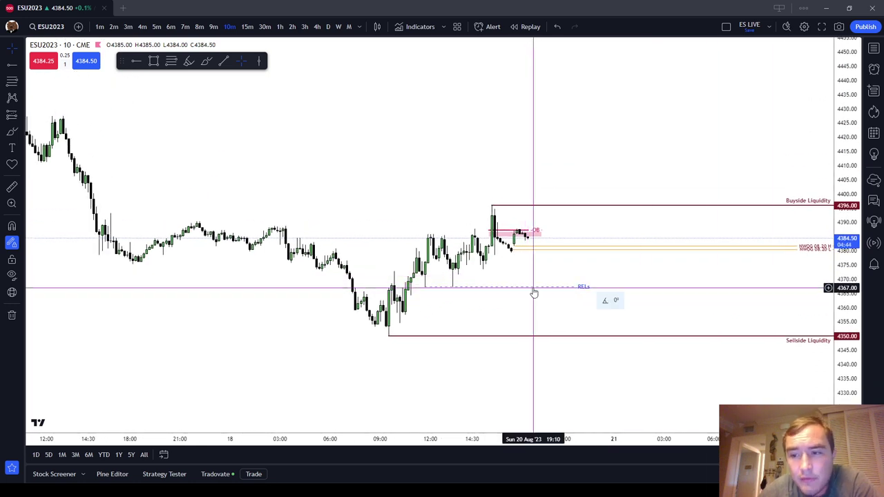
left_click_drag(849, 297, 836, 110)
left_click_drag(712, 298, 677, 267)
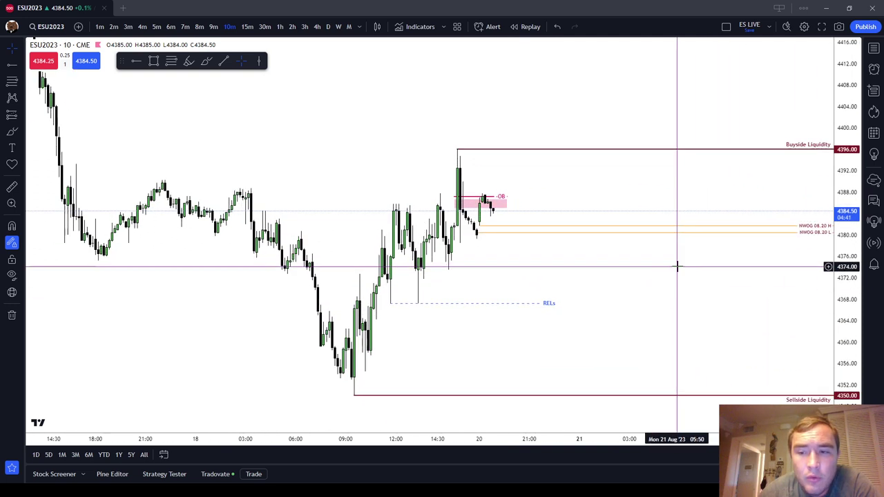